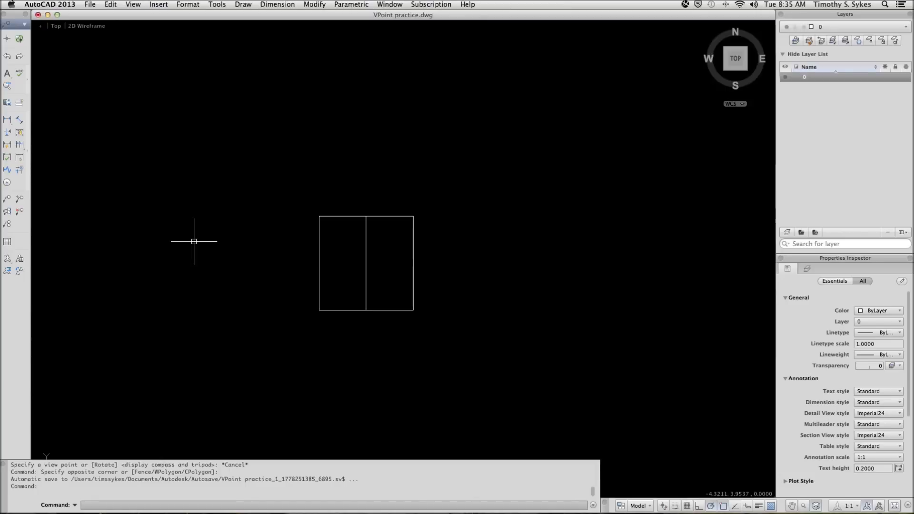
Set the viewpoint to 1,-1,1 with the VPOINT command to view the model from the southeast above.
type("VP")
key("Return")
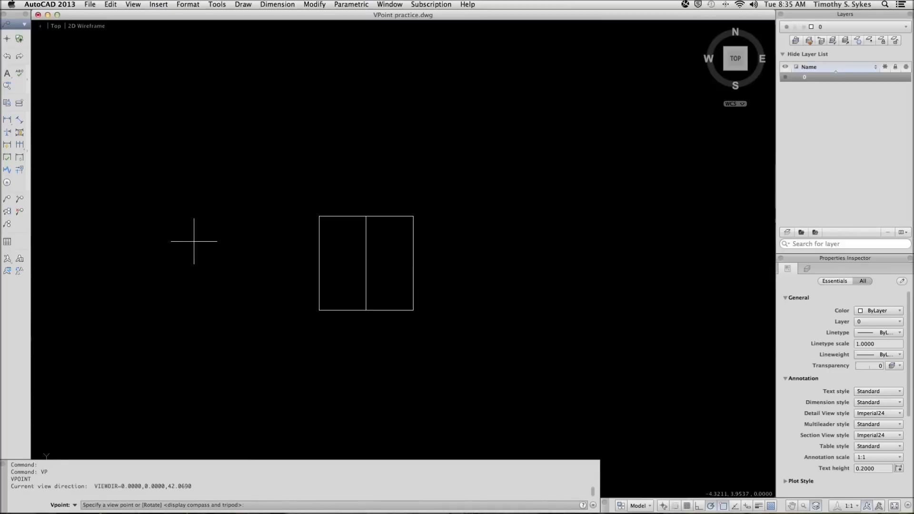
left_click(89, 486)
type("1,-1,1")
key("Return")
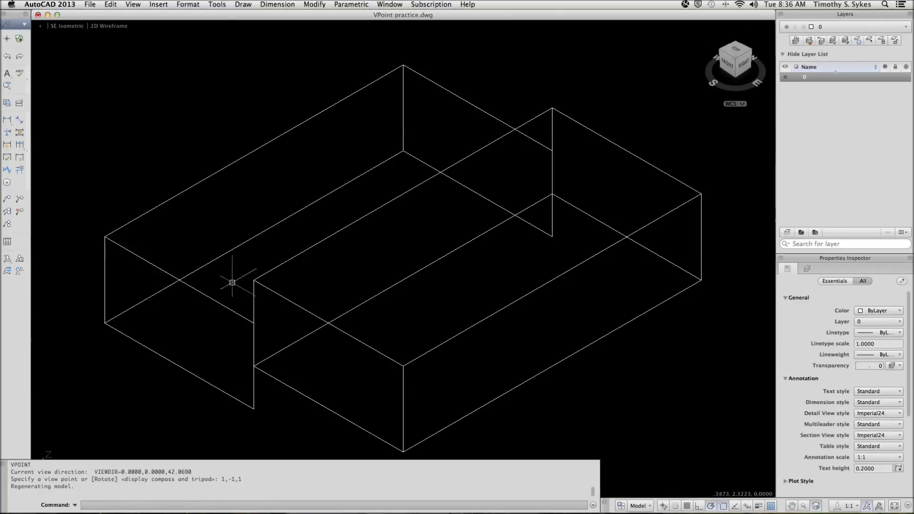
scroll(359, 272, "down", 2)
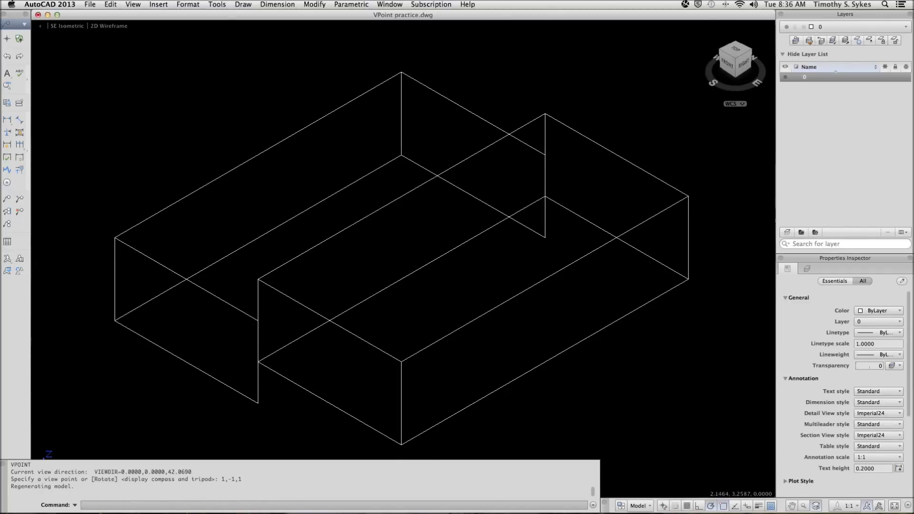
scroll(364, 272, "down", 1)
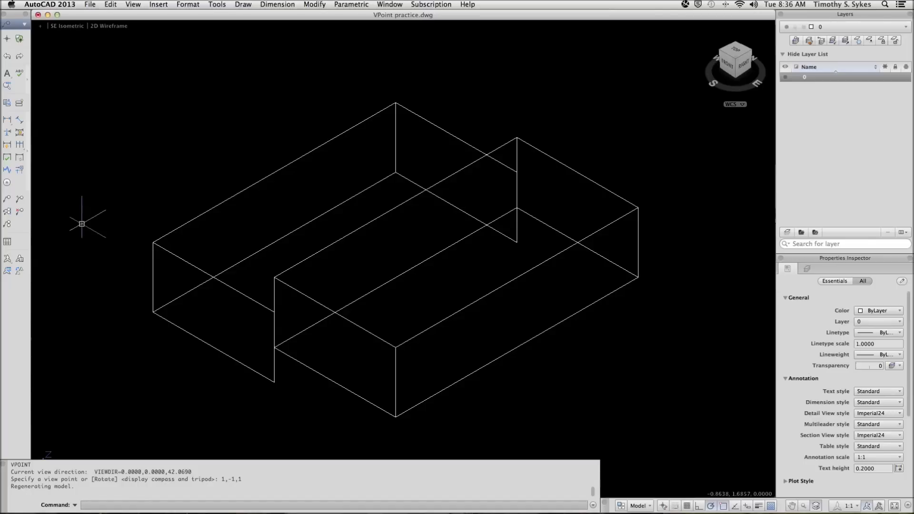
Change the viewport's visual style from 2D Wireframe to Conceptual.
left_click(119, 27)
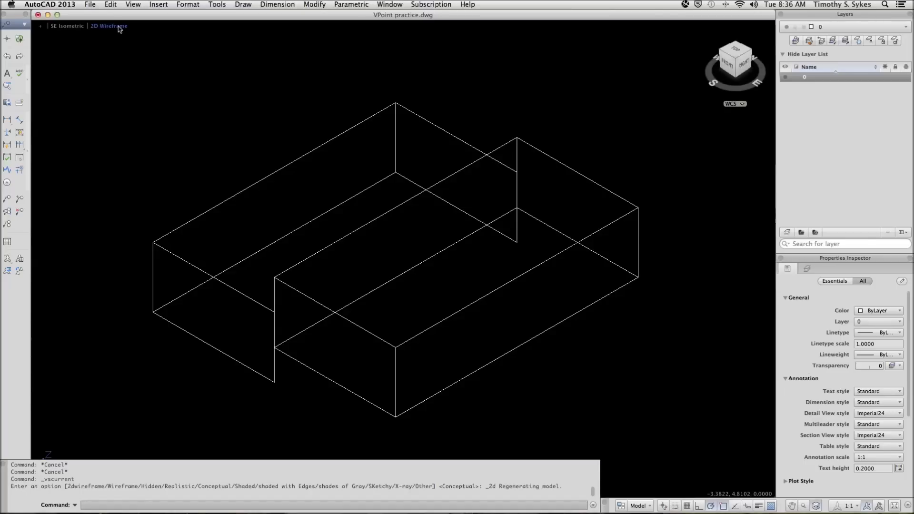
left_click(119, 27)
left_click(179, 58)
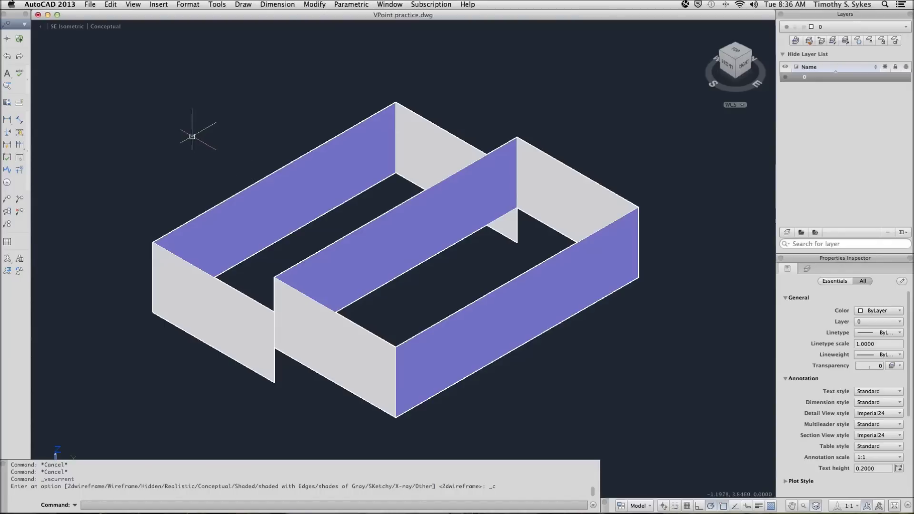
Rotate the viewpoint with VPOINT to 225 degrees in the XY plane from the X axis and 45 degrees from the XY plane.
type("VPOINT")
key("Return")
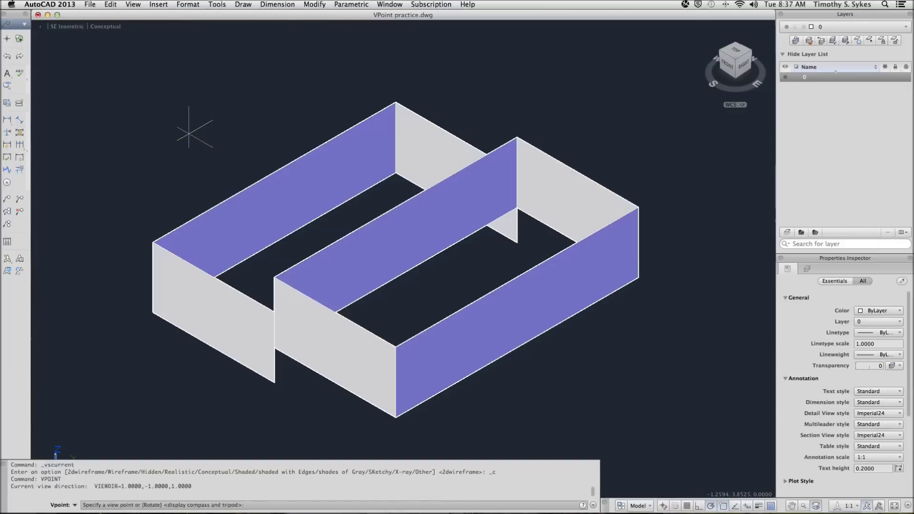
right_click(176, 149)
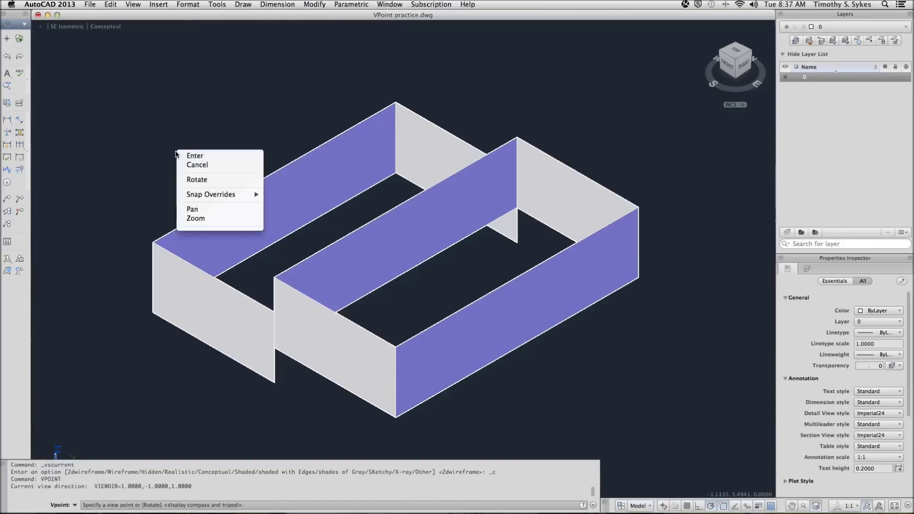
left_click(192, 180)
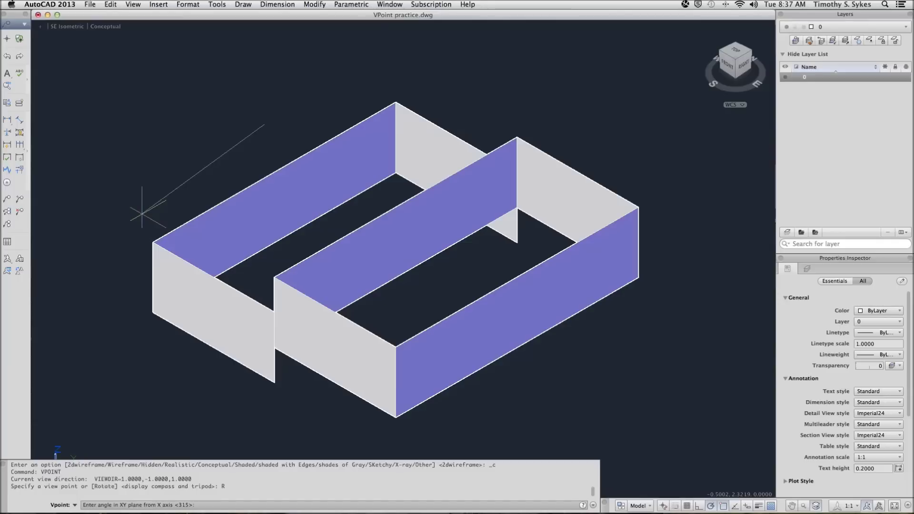
type("225")
key("Return")
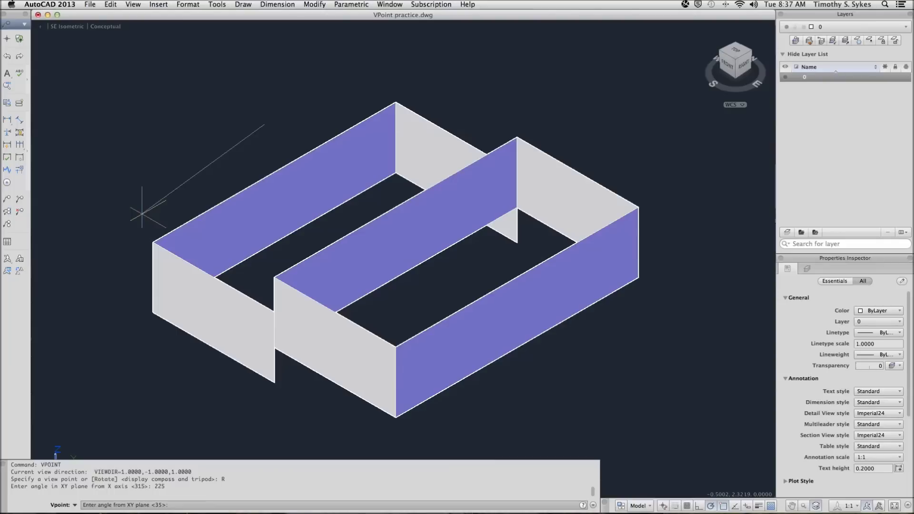
type("45")
key("Return")
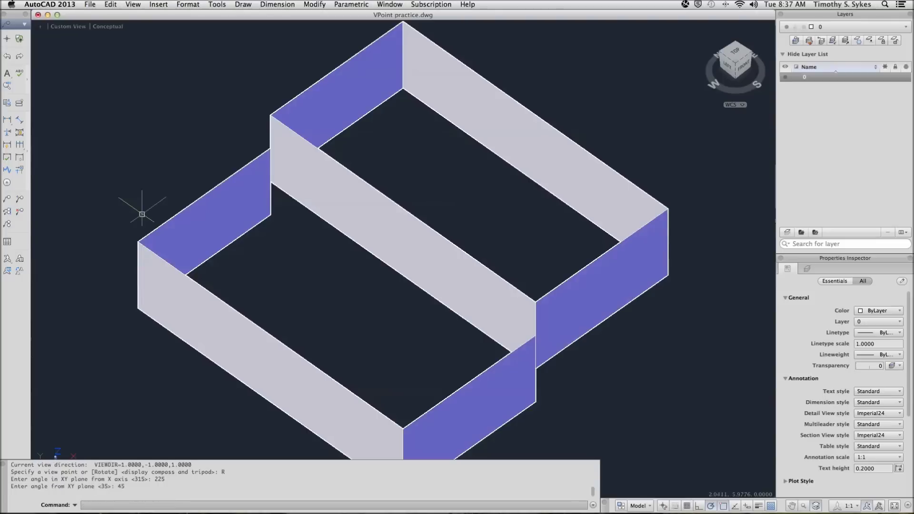
scroll(328, 256, "down", 3)
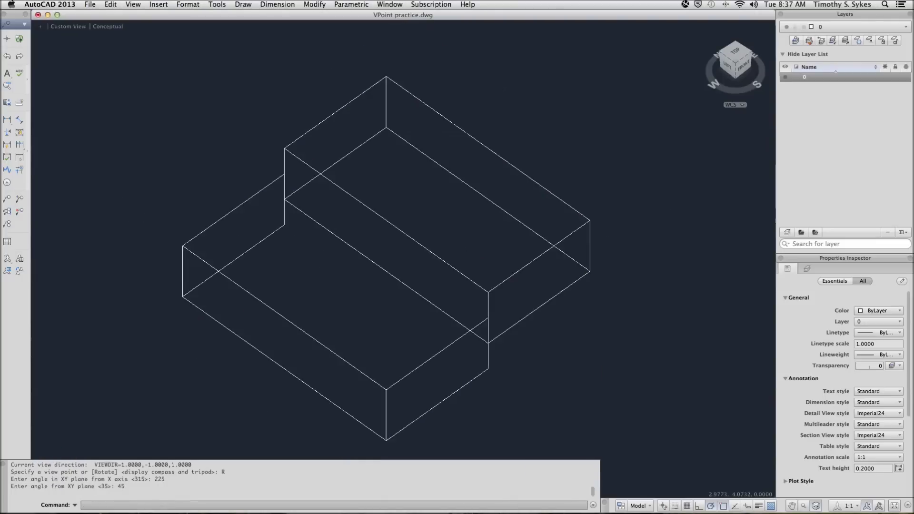
scroll(325, 259, "down", 2)
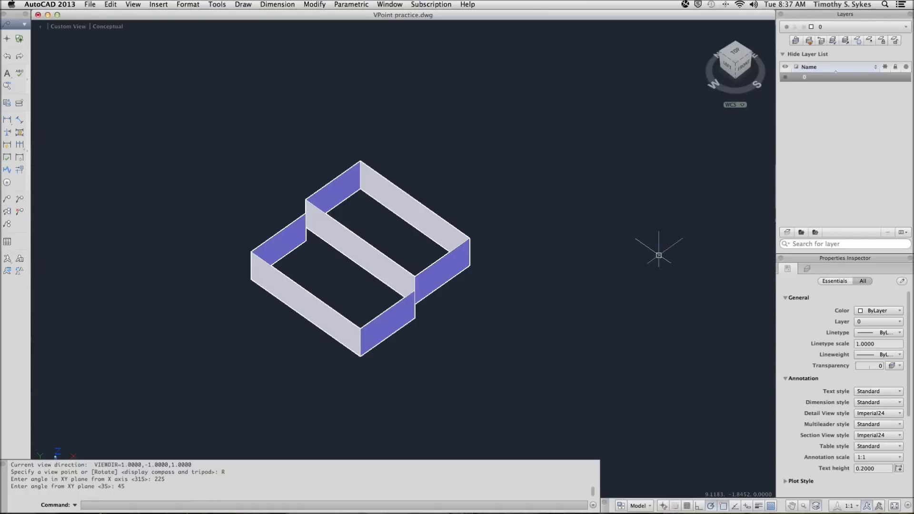
Set the viewpoint to 0,-1,0 with VPOINT to view the model from the front.
key("Up")
key("Return")
type("0")
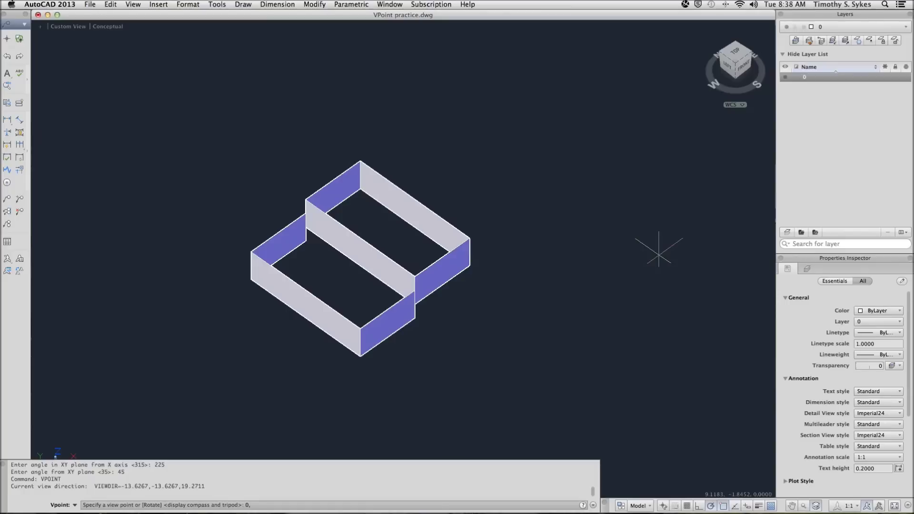
type(",-1,m")
key("Return")
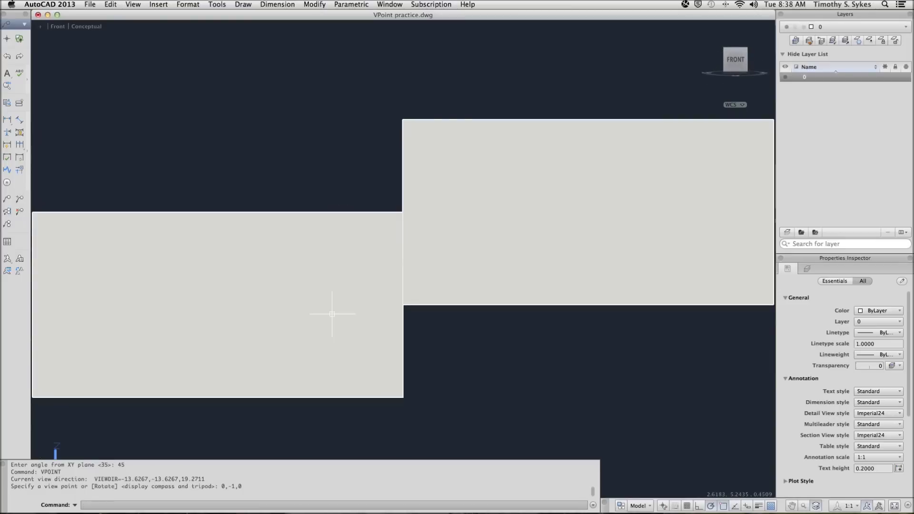
scroll(331, 310, "down", 2)
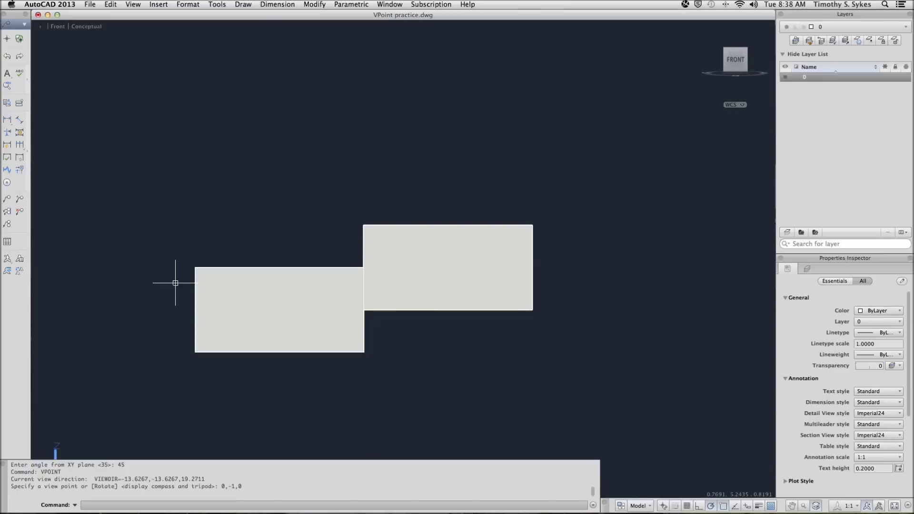
Set a VPOINT view with the compass and tripod, picking inside the inner circle in the compass's northeast quadrant.
type("VPOINT")
key("Return")
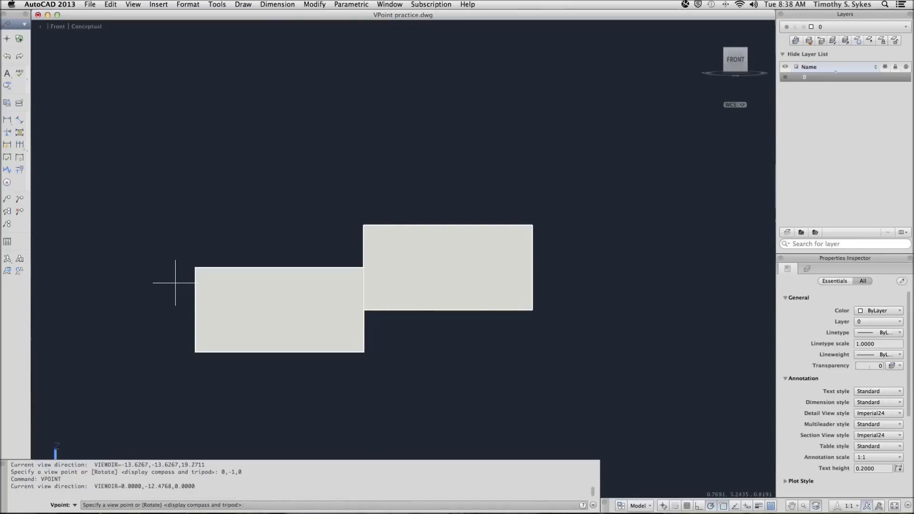
key("Return")
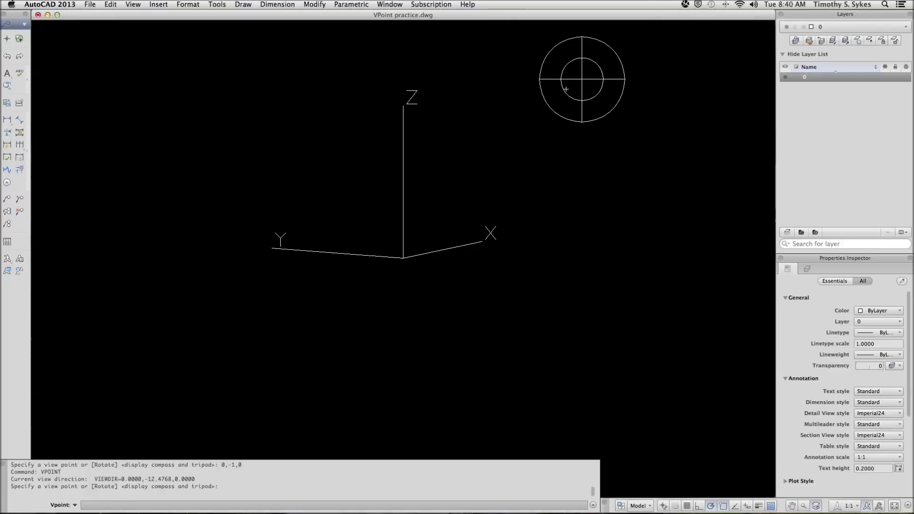
left_click(589, 71)
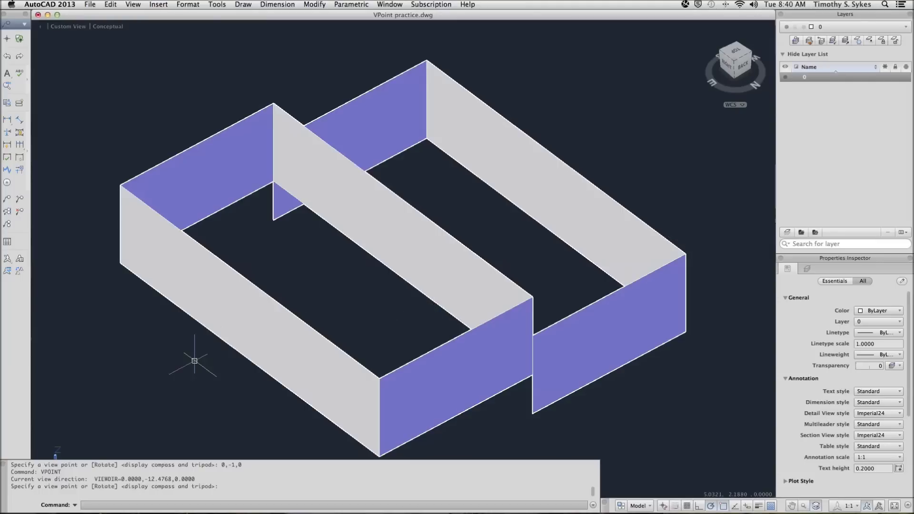
Collapse the command history to a single command line, uncovering the UCS icon.
middle_click_drag(141, 384, 215, 316)
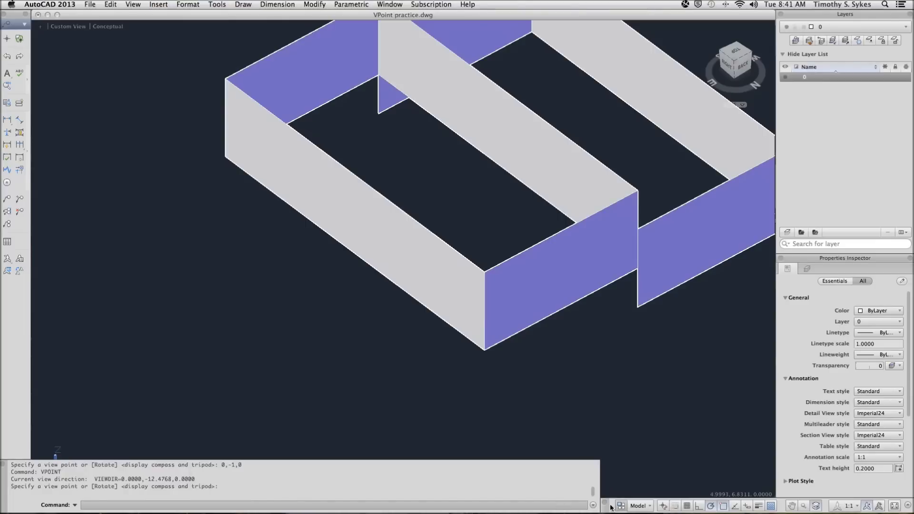
left_click(592, 505)
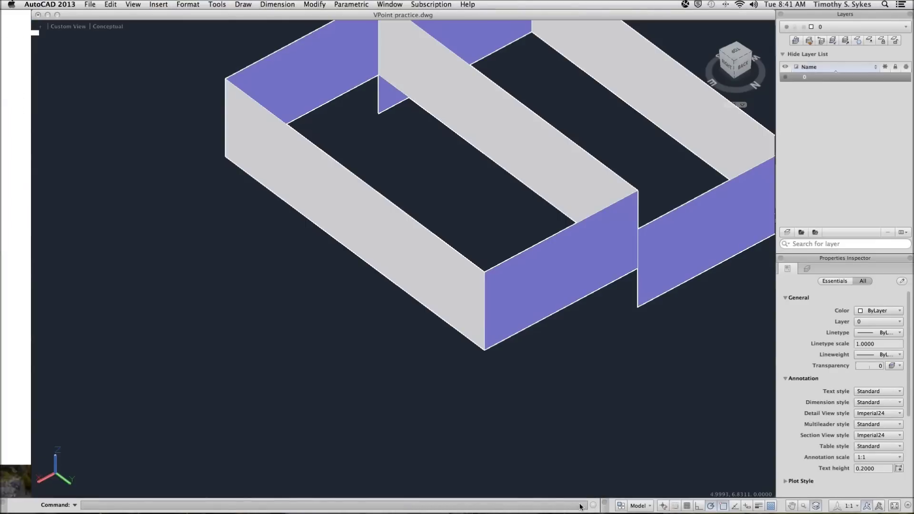